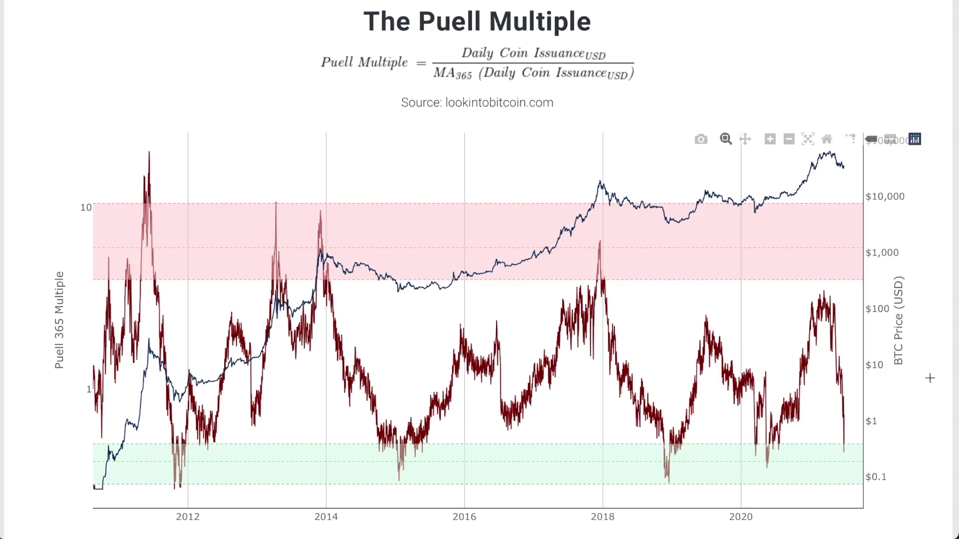
Box the late-2018 green-band low, slide the box to the 2020 low, then clear it
left_click_drag(320, 1, 654, 54)
left_click_drag(632, 434, 700, 492)
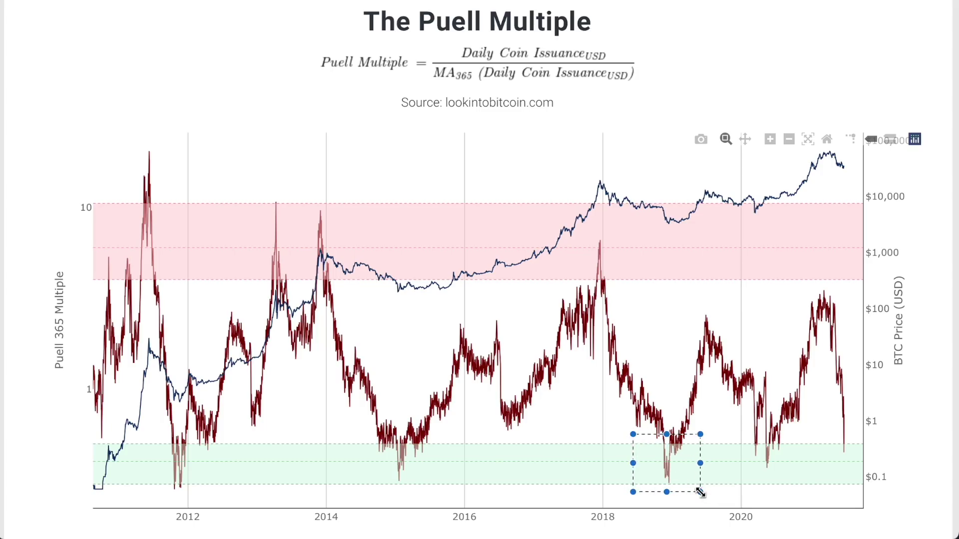
left_click_drag(676, 468, 776, 467)
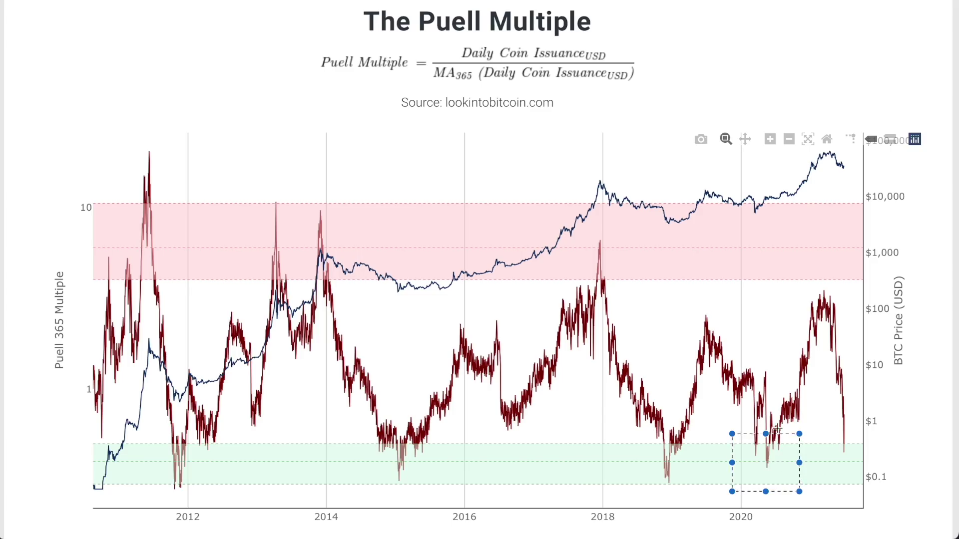
key("Escape")
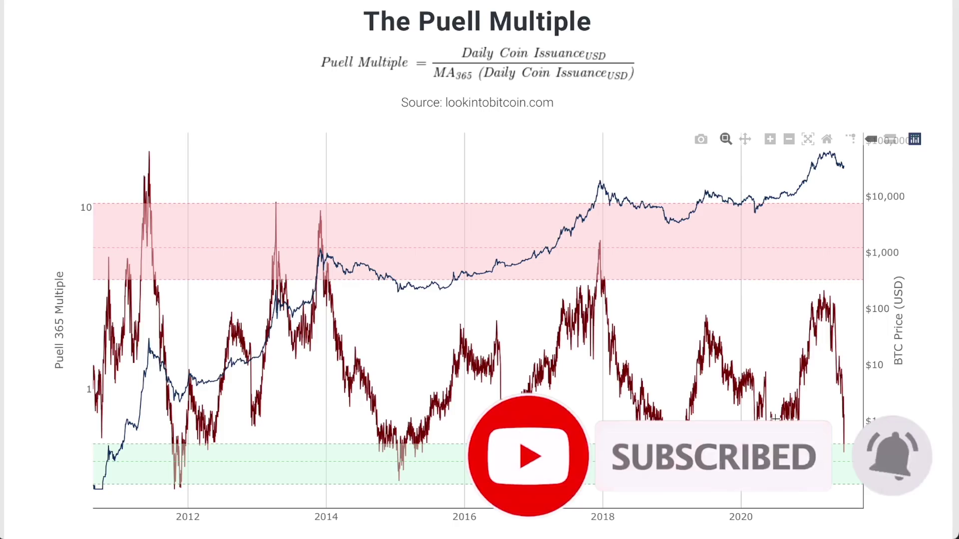
Outline the late-2011 green-band low and its drop from the price line
left_click_drag(168, 446, 213, 487)
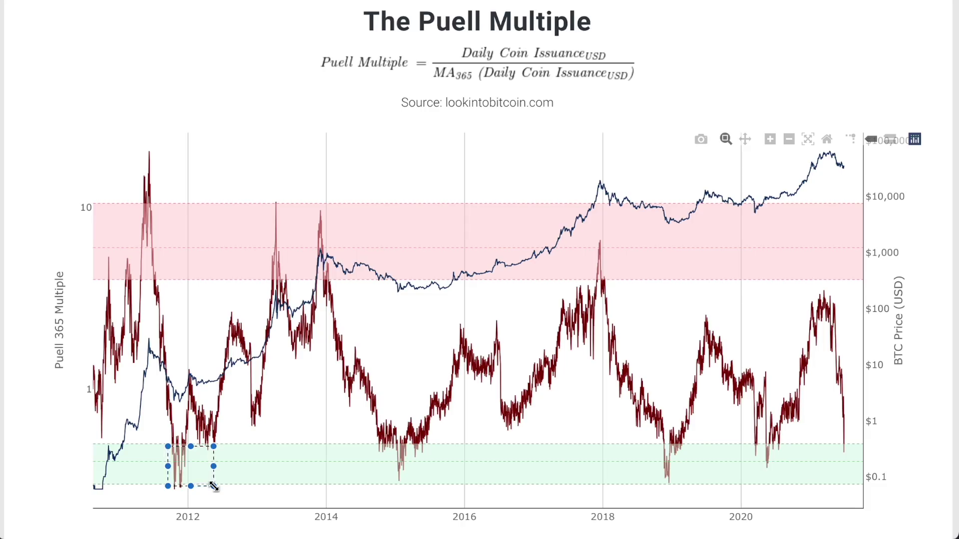
left_click(265, 474)
left_click_drag(177, 495, 171, 468)
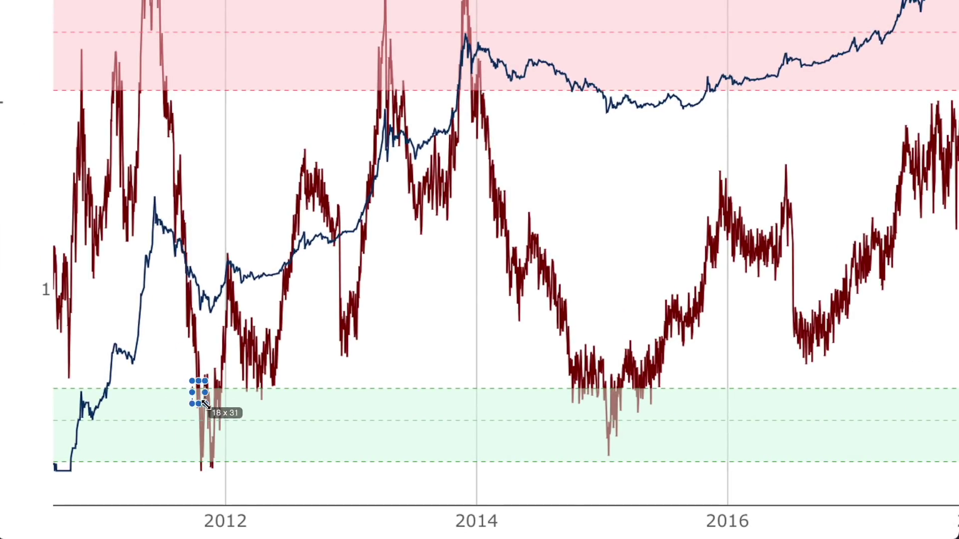
left_click_drag(204, 403, 207, 416)
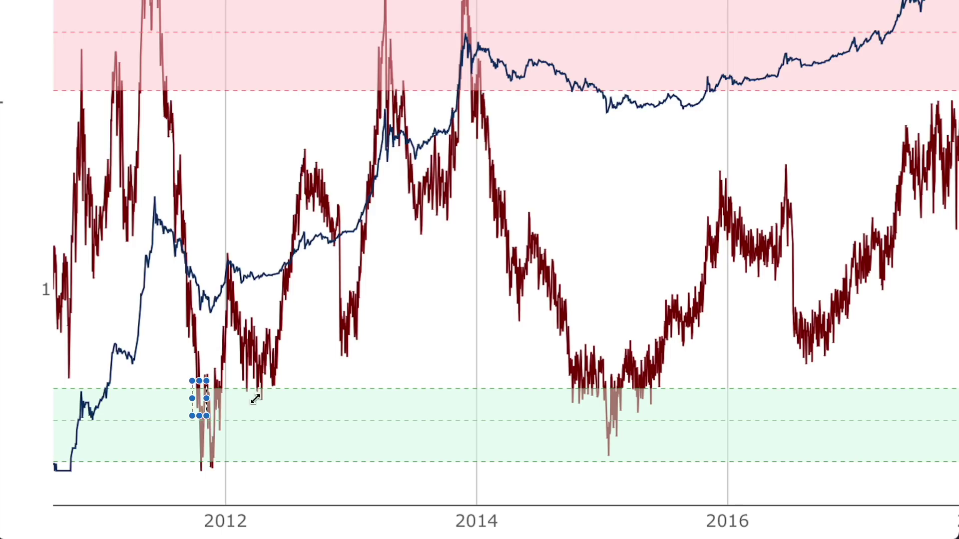
left_click_drag(195, 387, 199, 403)
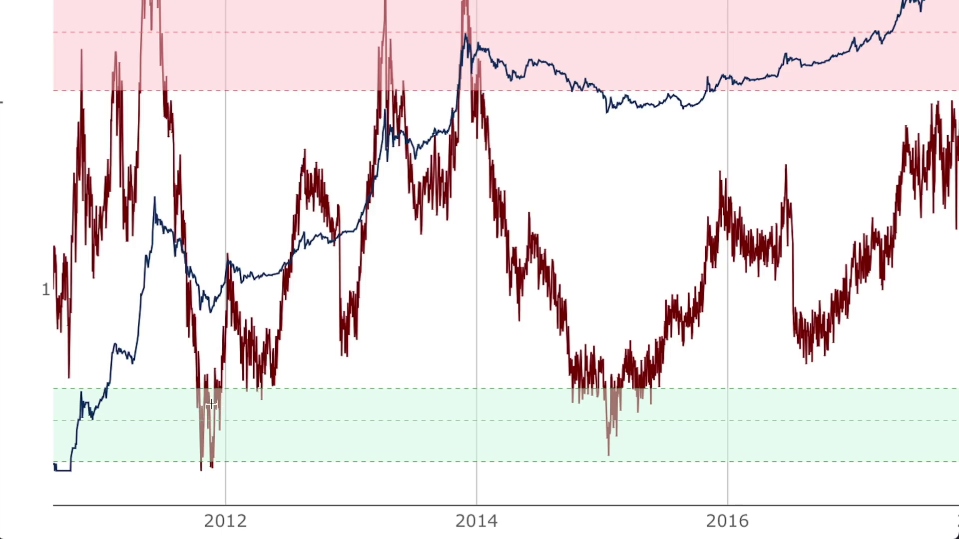
left_click_drag(208, 409, 190, 266)
left_click_drag(207, 338, 195, 338)
left_click(216, 397)
Box the 2011 low up to the price line, then the 2012 price dip
left_click_drag(190, 442, 210, 477)
left_click_drag(202, 441, 201, 287)
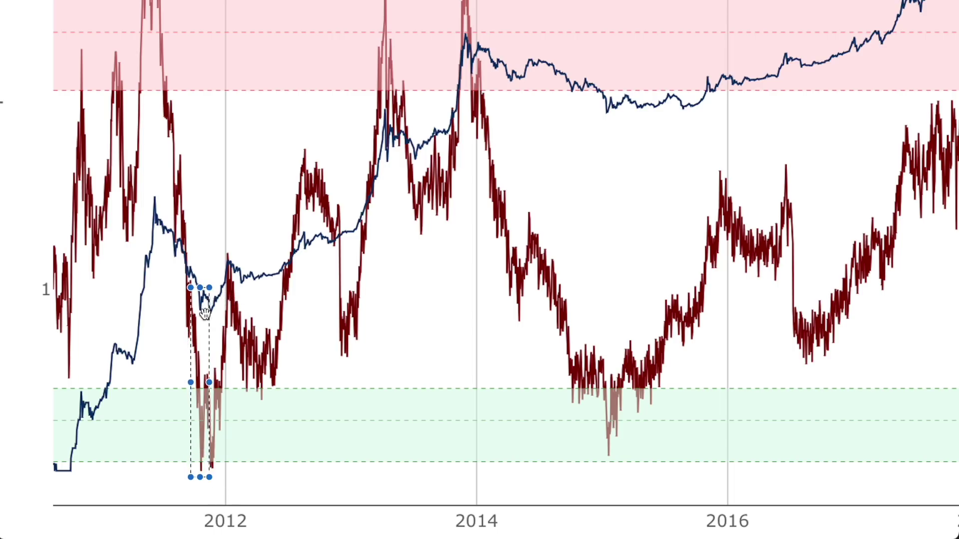
left_click(206, 305)
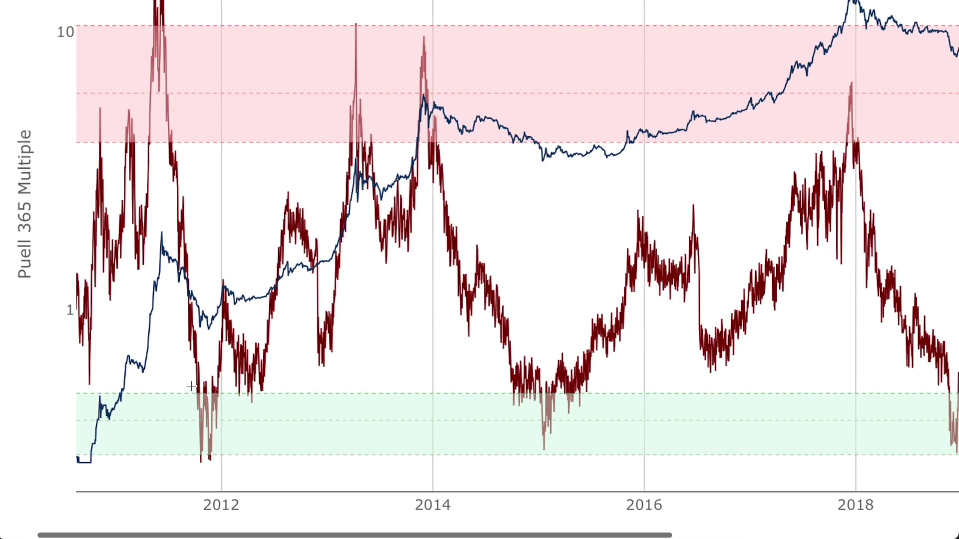
left_click_drag(188, 383, 238, 464)
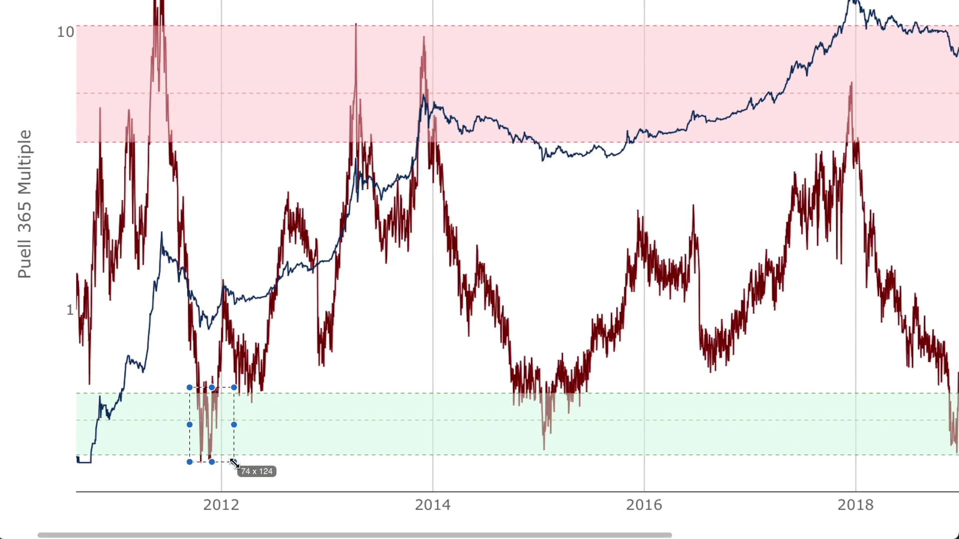
left_click_drag(192, 305, 225, 333)
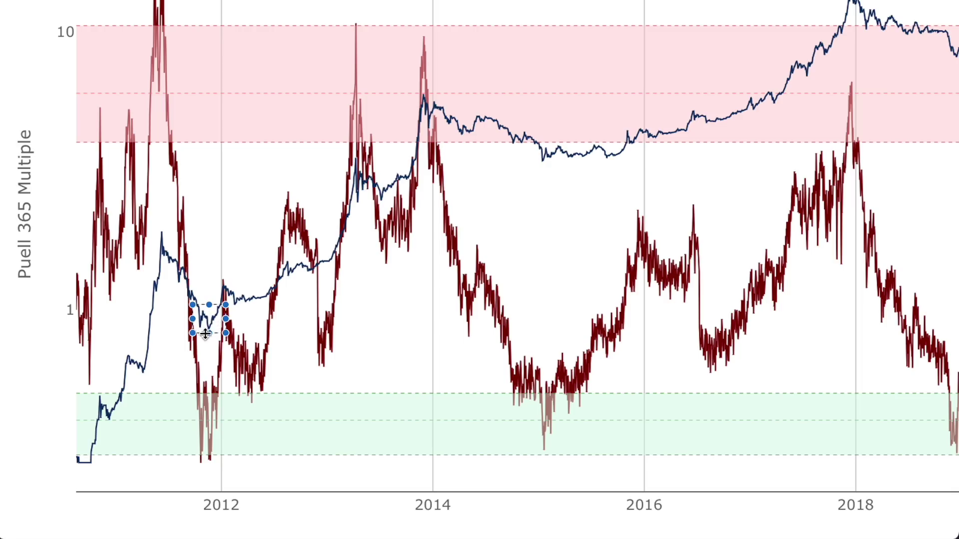
left_click(339, 342)
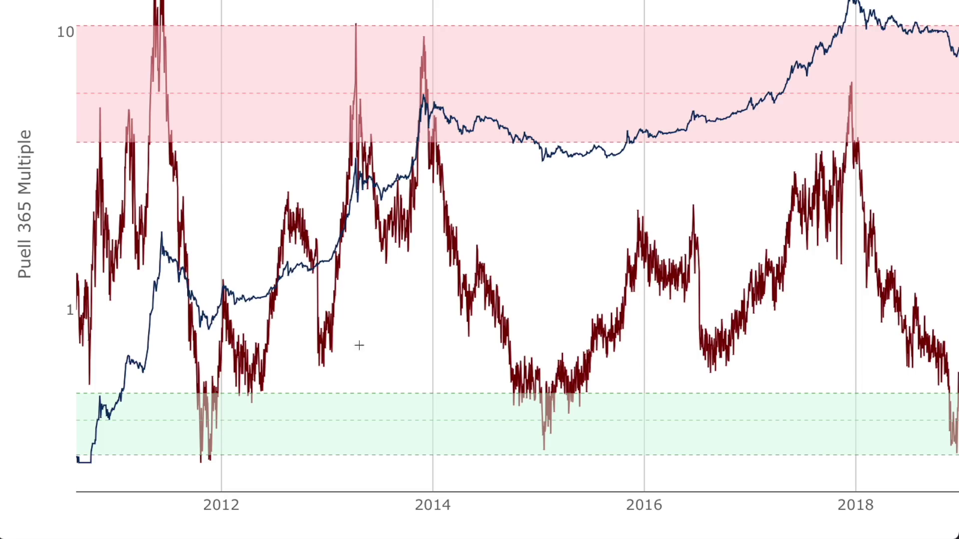
Box the 2015 green-band low up to its price line, then the 2012 lows
scroll(486, 397, "right", 3)
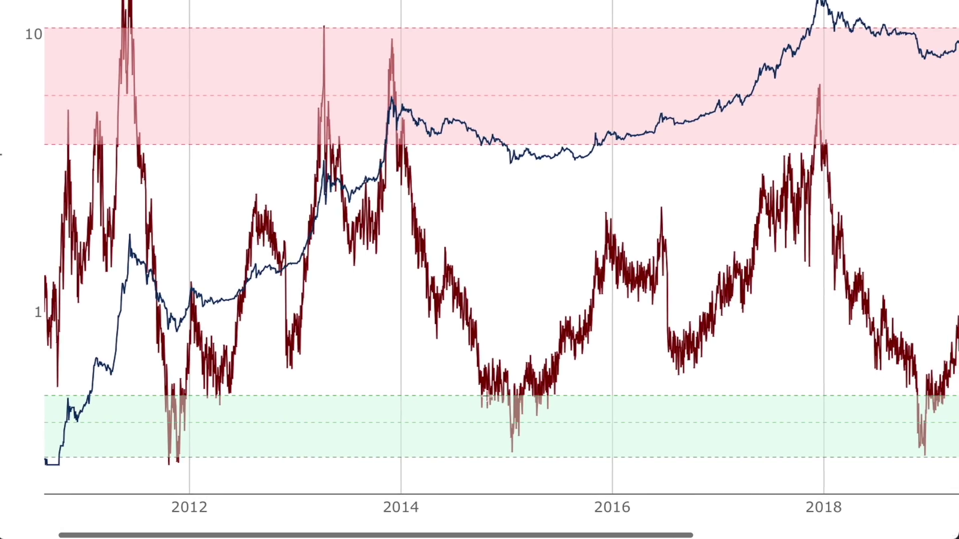
left_click_drag(474, 394, 567, 457)
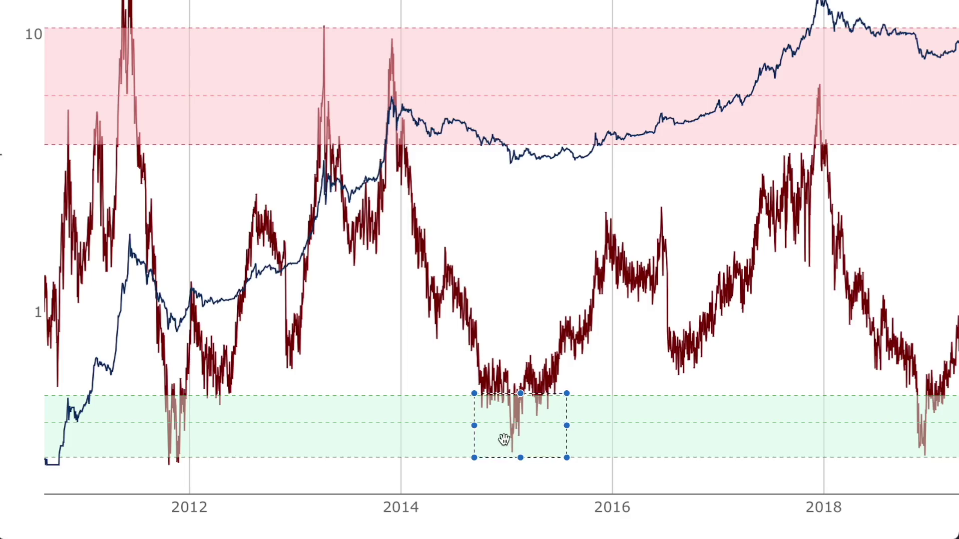
left_click_drag(521, 394, 525, 159)
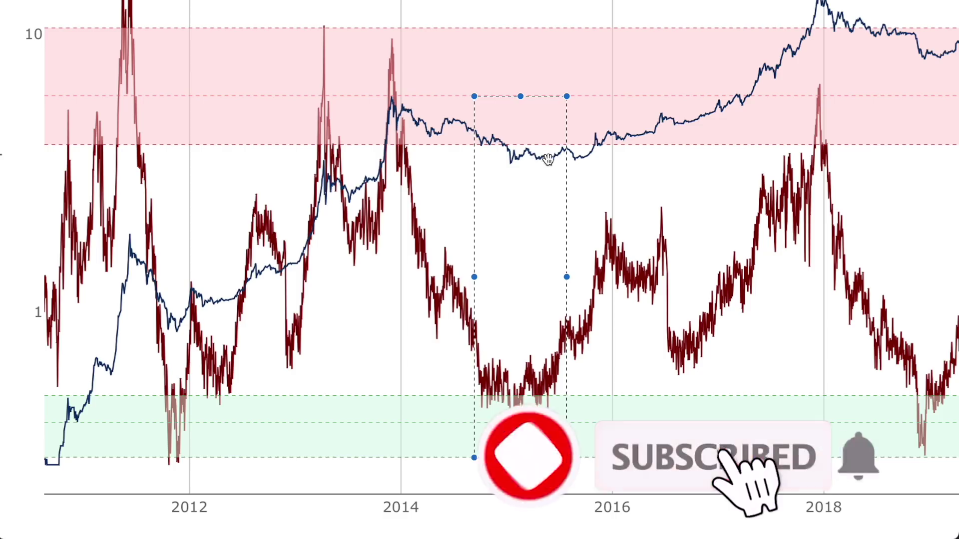
mouse_move(159, 305)
left_mouse_down()
mouse_move(229, 356)
mouse_move(194, 344)
left_mouse_up()
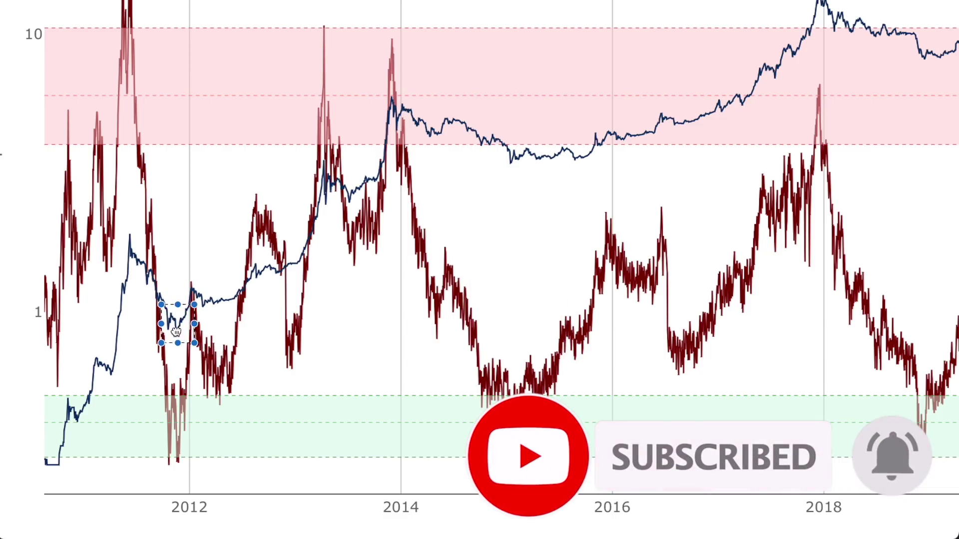
left_click_drag(175, 332, 178, 454)
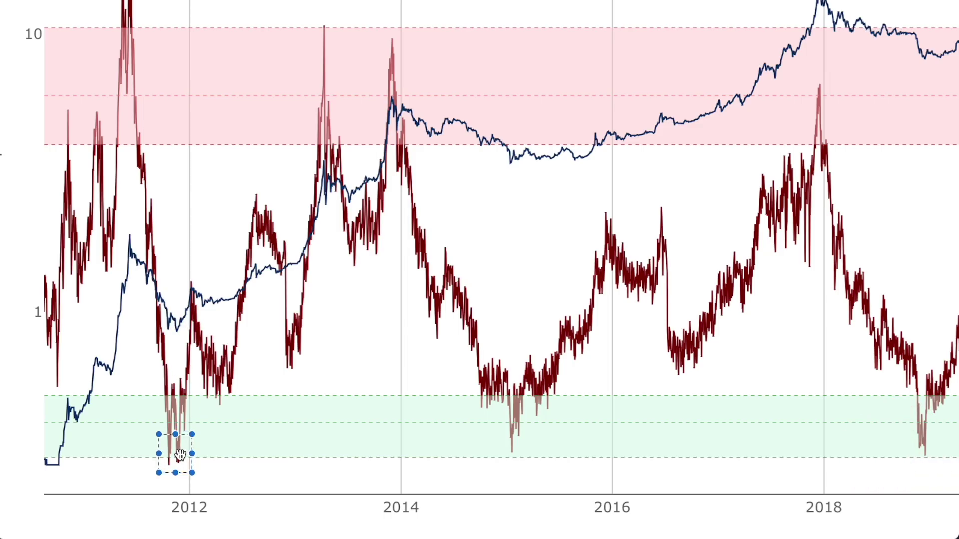
left_click_drag(179, 454, 541, 442)
left_click(541, 372)
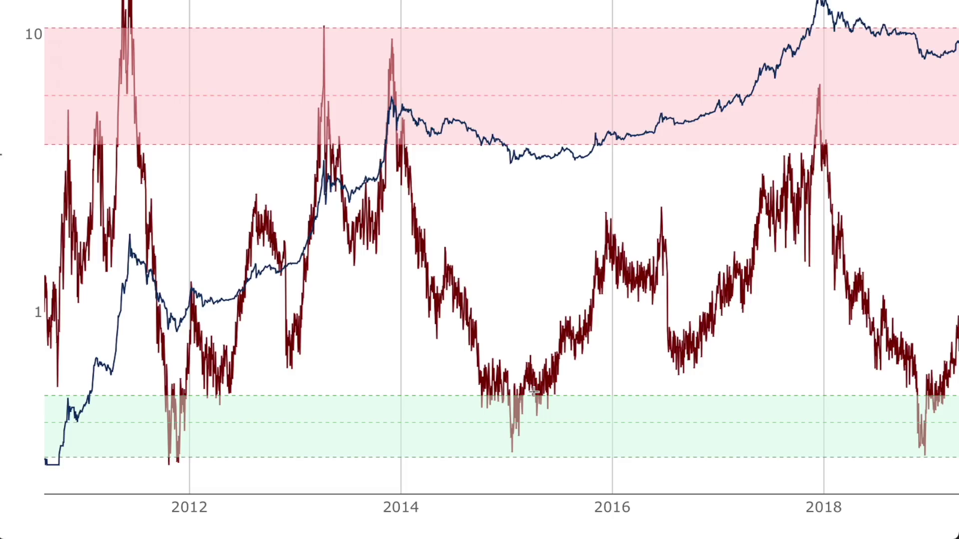
Box the 2015 price-line bottom and shift the box across the 2015 lows
left_click_drag(478, 121, 544, 181)
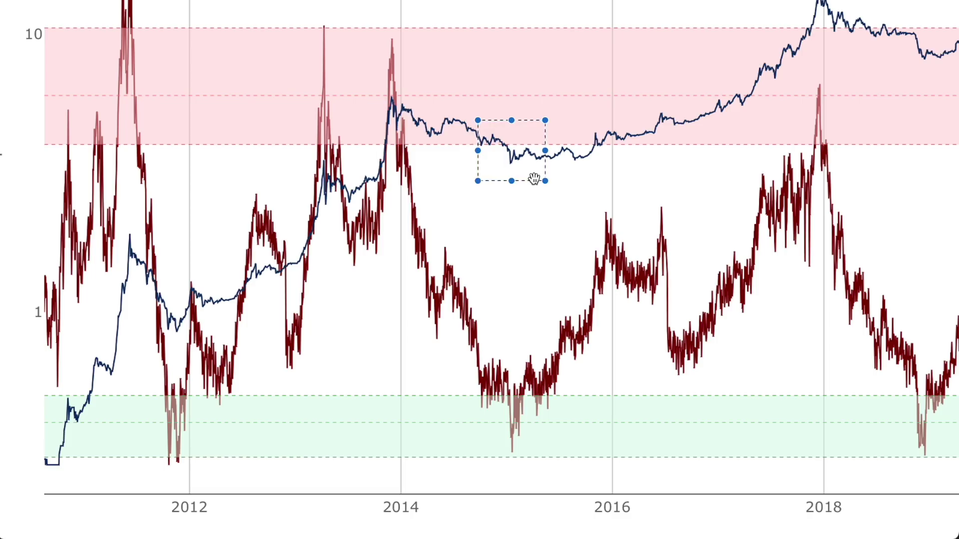
left_click_drag(520, 155, 518, 451)
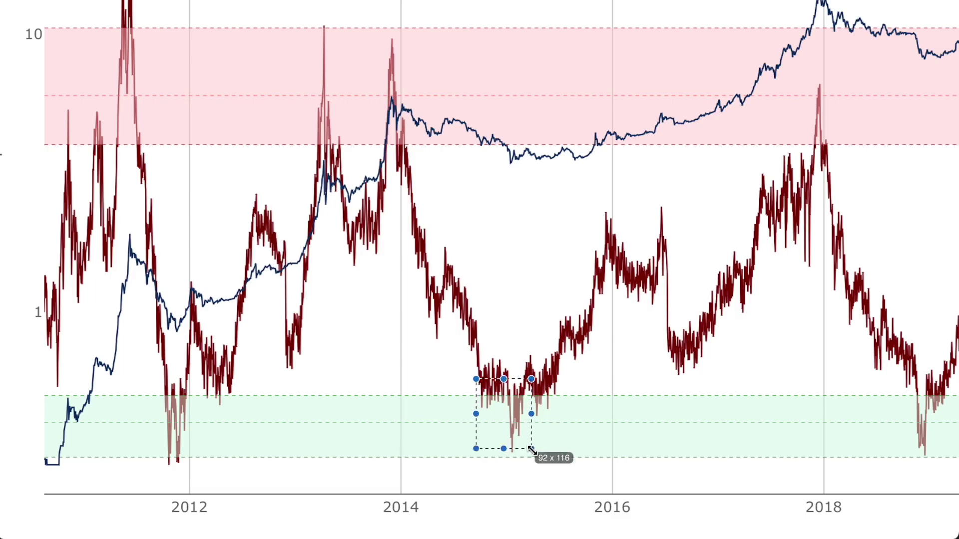
left_click_drag(540, 464, 561, 465)
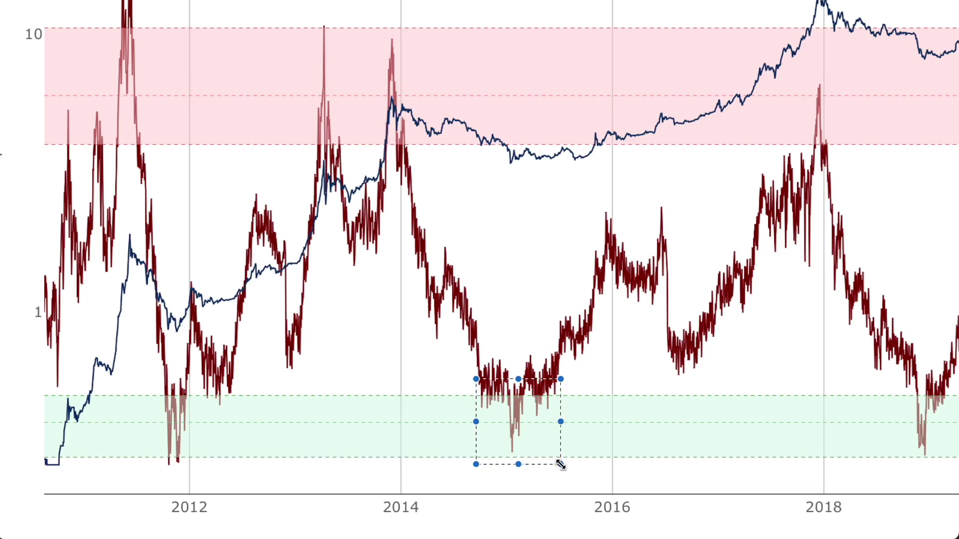
left_click_drag(538, 438, 533, 423)
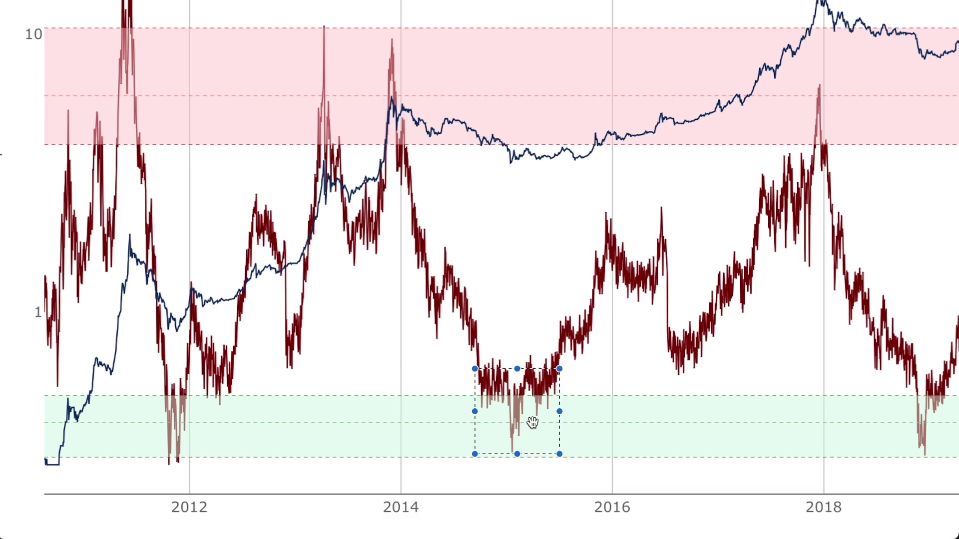
left_click(619, 355)
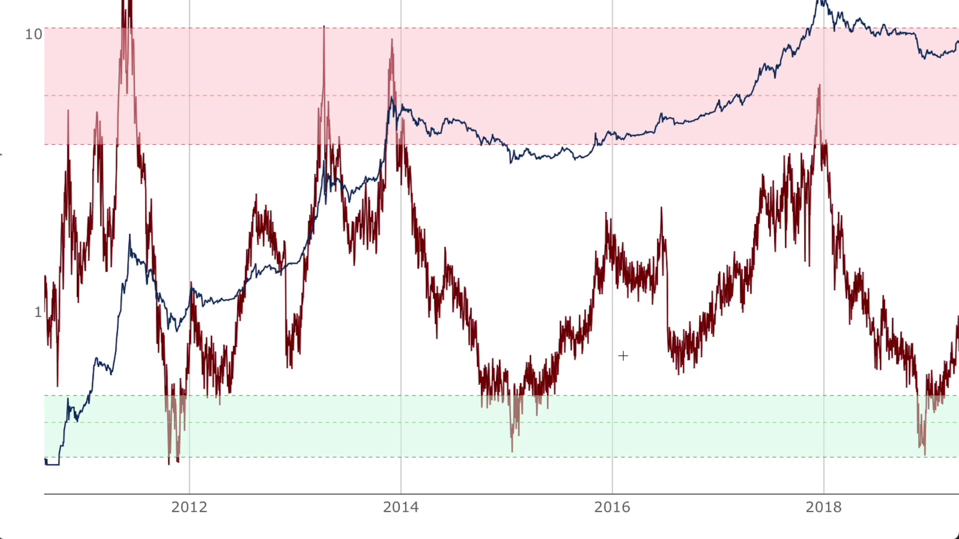
Scroll to the late-2018 green-band low and box it
scroll(621, 355, "right", 2)
scroll(622, 356, "right", 6)
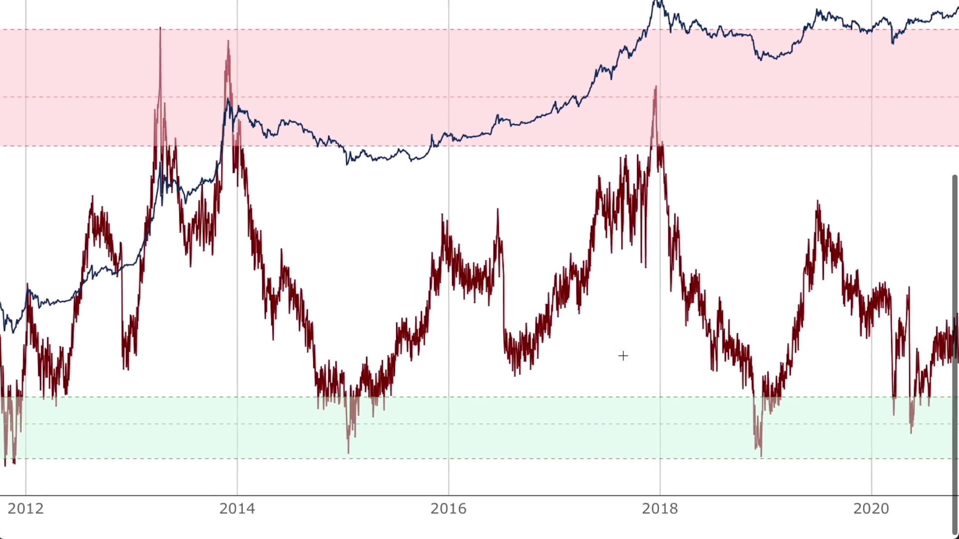
scroll(623, 355, "right", 4)
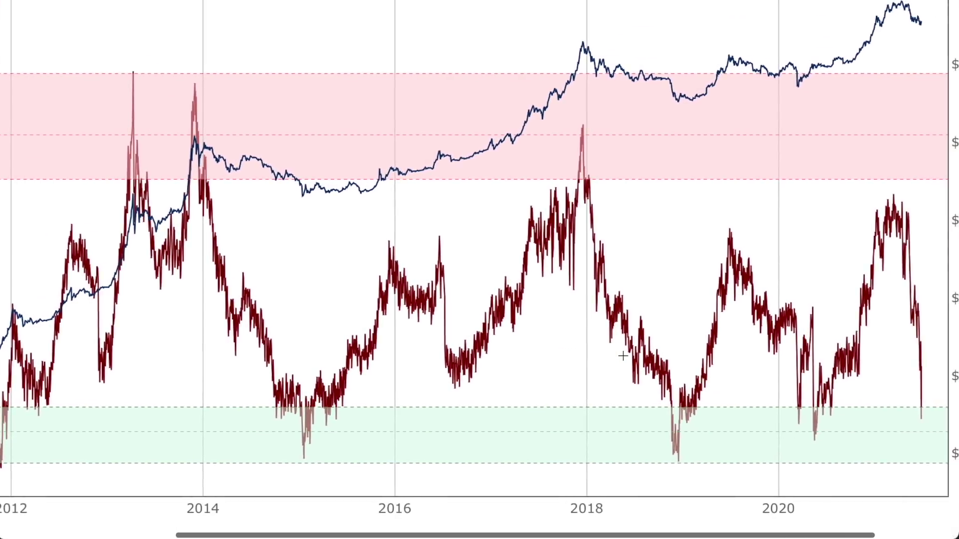
scroll(622, 356, "down", 3)
left_click_drag(648, 422, 695, 470)
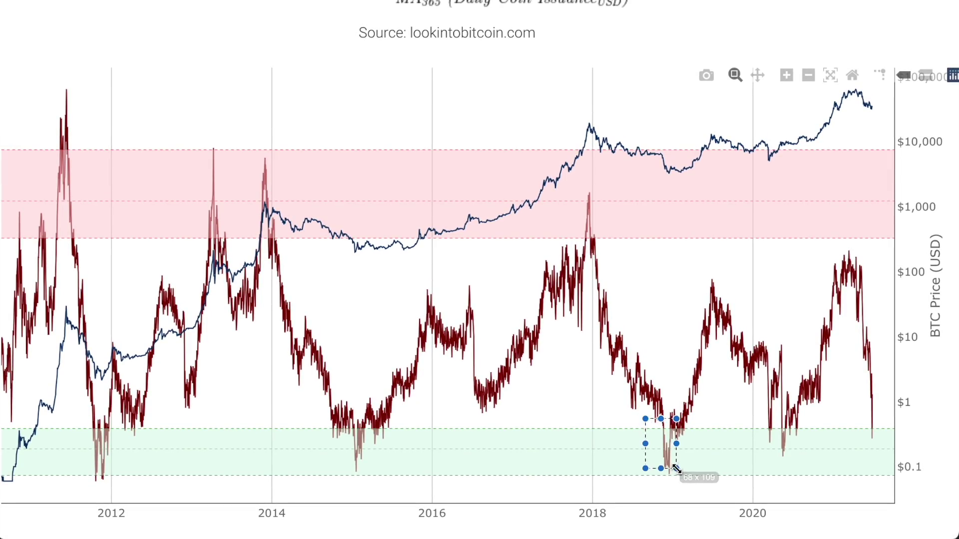
scroll(717, 464, "up", 3)
left_click_drag(633, 418, 664, 478)
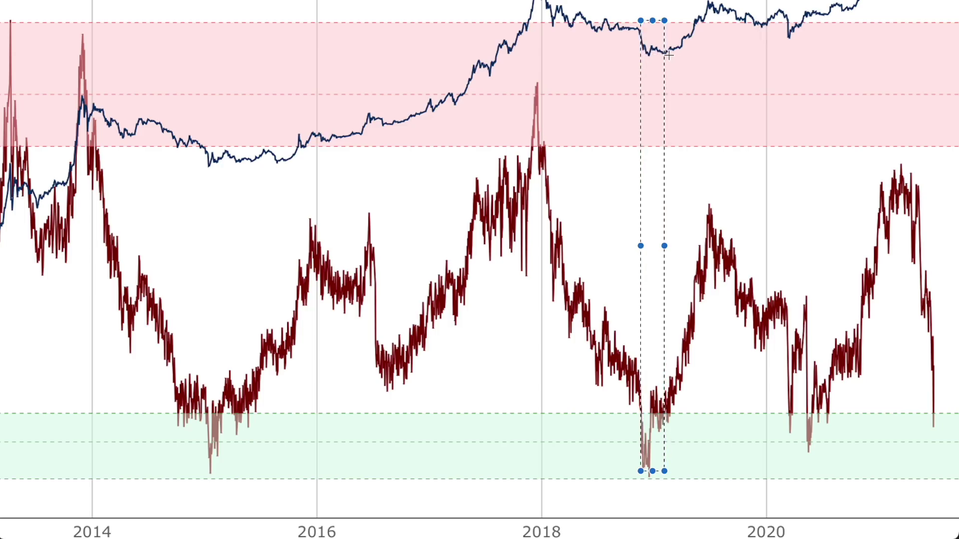
left_click_drag(652, 69, 815, 79)
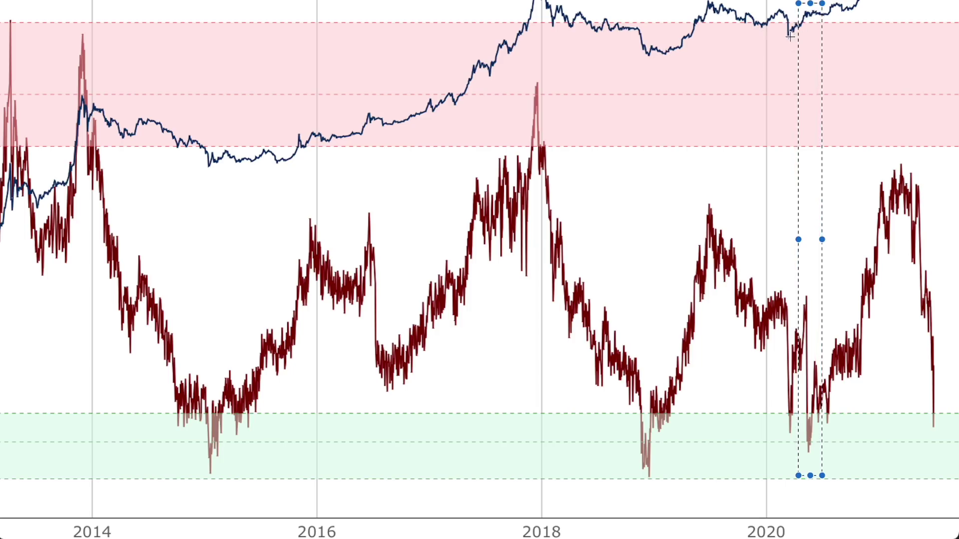
Box the 2020 price dip, then the 2012 lows and the latest 2021 low
left_click_drag(626, 36, 814, 444)
left_click(813, 398)
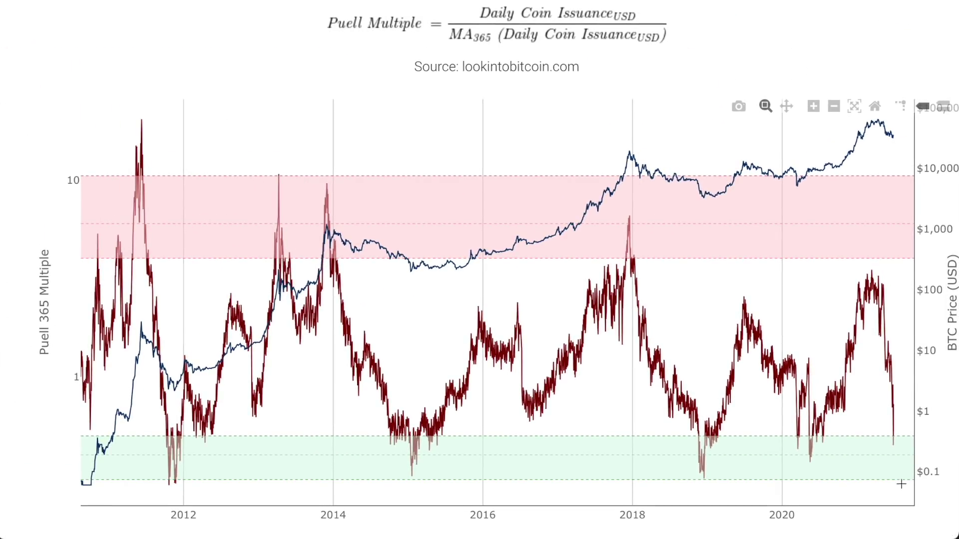
mouse_move(158, 438)
left_mouse_down()
mouse_move(204, 507)
mouse_move(233, 492)
left_mouse_up()
left_click_drag(877, 424, 914, 456)
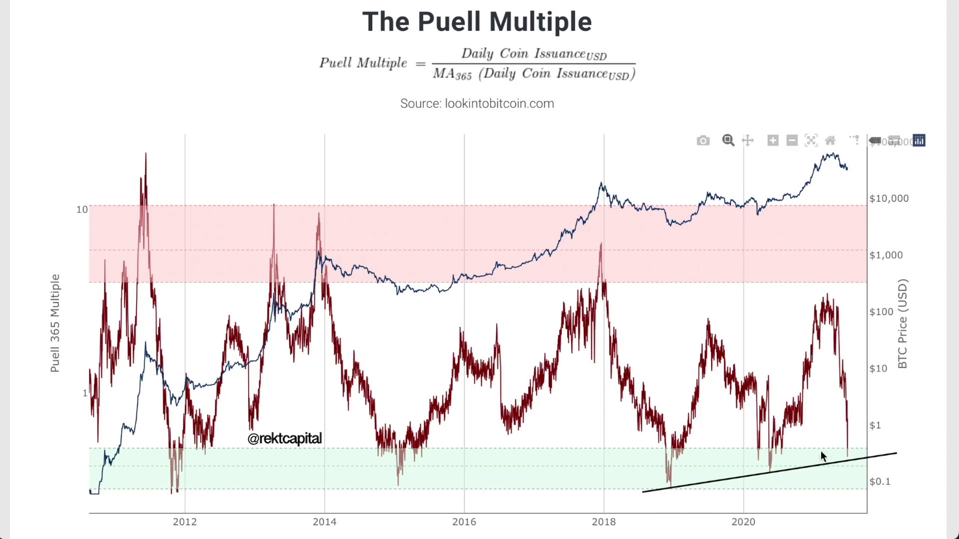
left_click_drag(834, 436, 863, 469)
left_click(813, 463)
left_click_drag(834, 448, 863, 469)
left_click(856, 423)
left_click_drag(836, 436, 861, 466)
left_click_drag(651, 446, 717, 491)
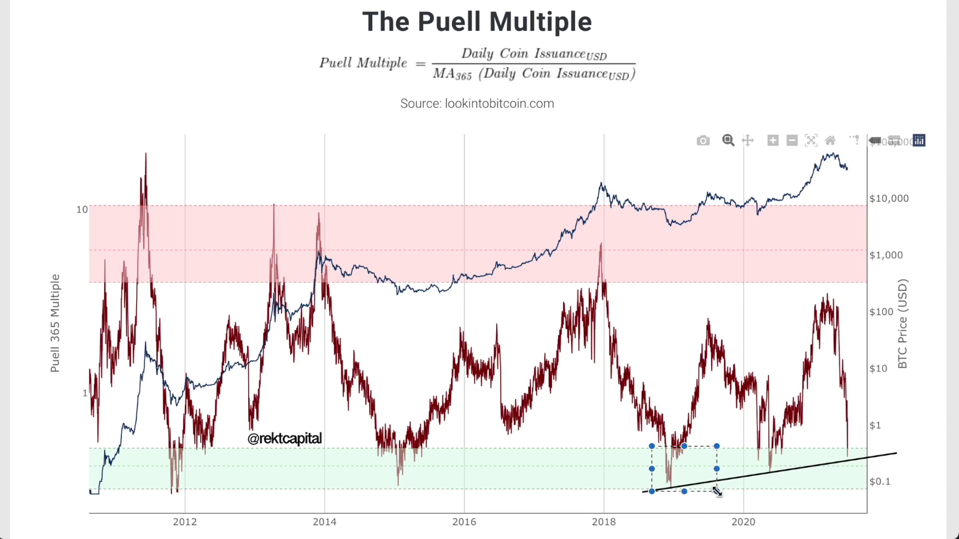